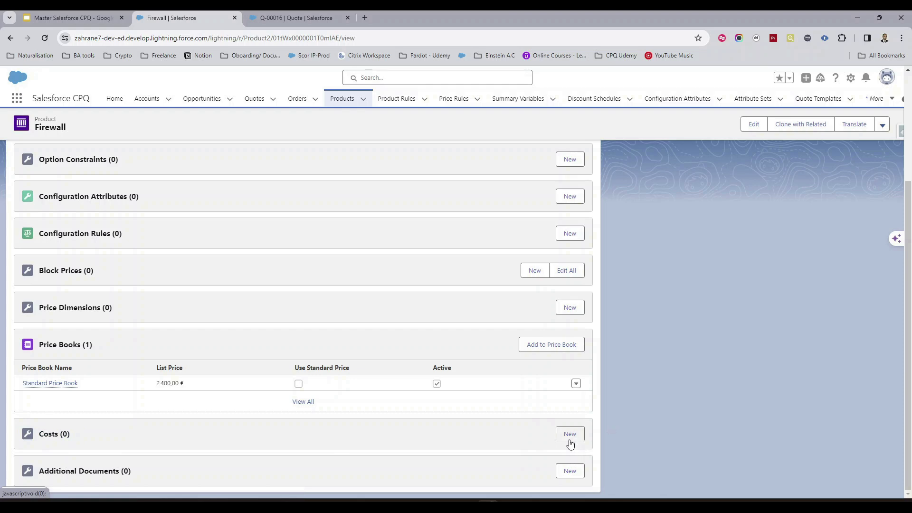
# - Create an active cost record for the Firewall product with the unit cost of 2100 given in the use-case slide
pyautogui.click(572, 435)
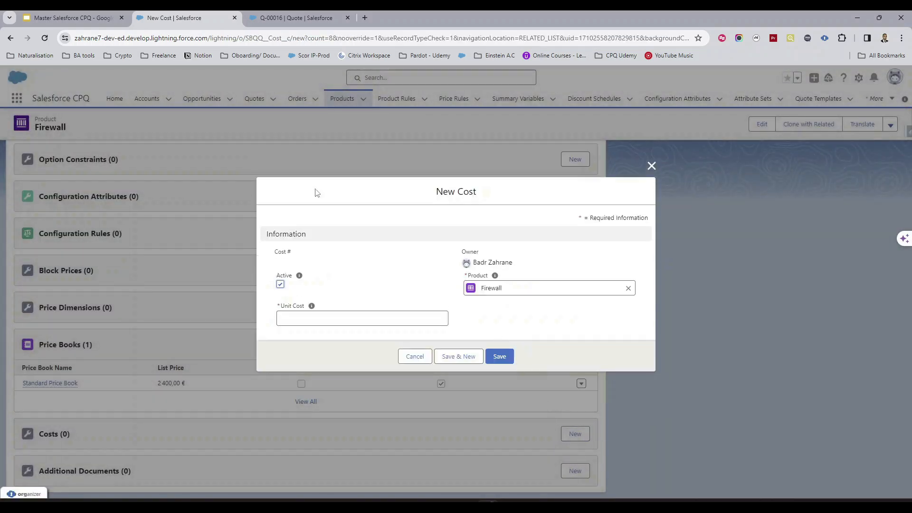
pyautogui.click(98, 15)
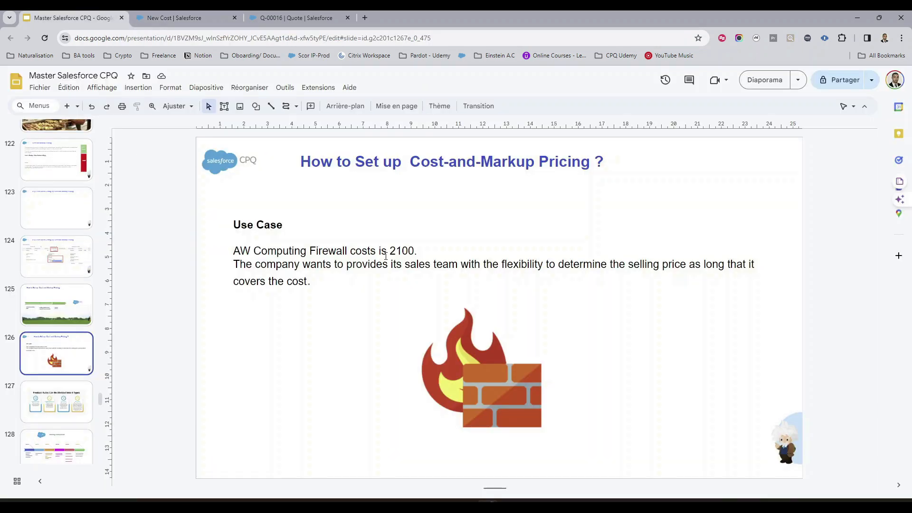
pyautogui.click(194, 18)
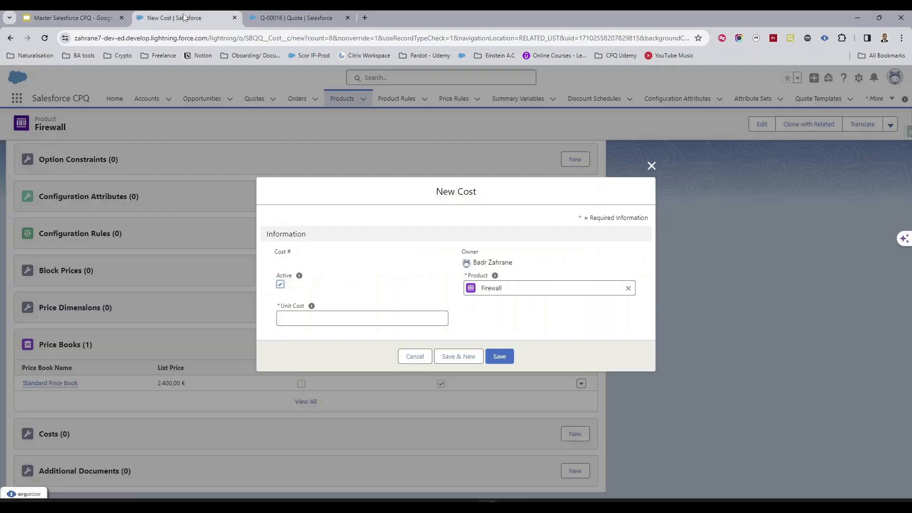
pyautogui.click(321, 319)
pyautogui.write('2100,00 €')
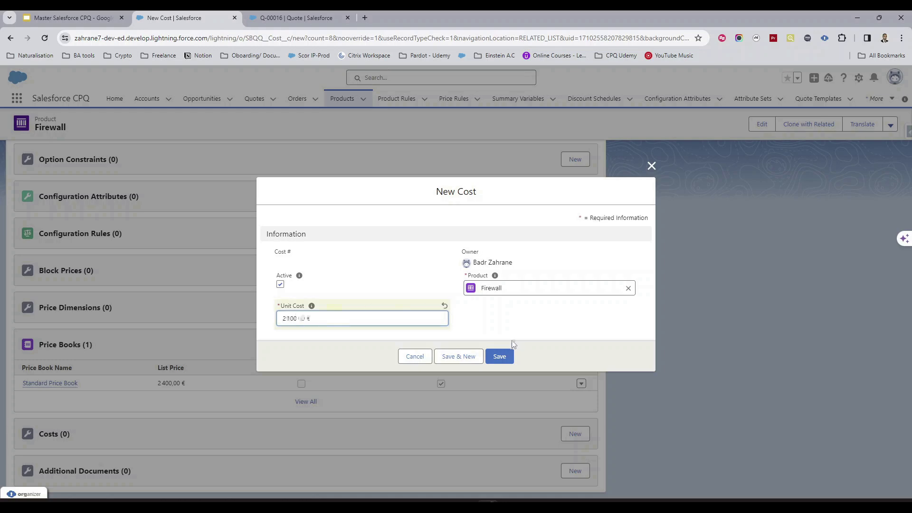
pyautogui.click(500, 357)
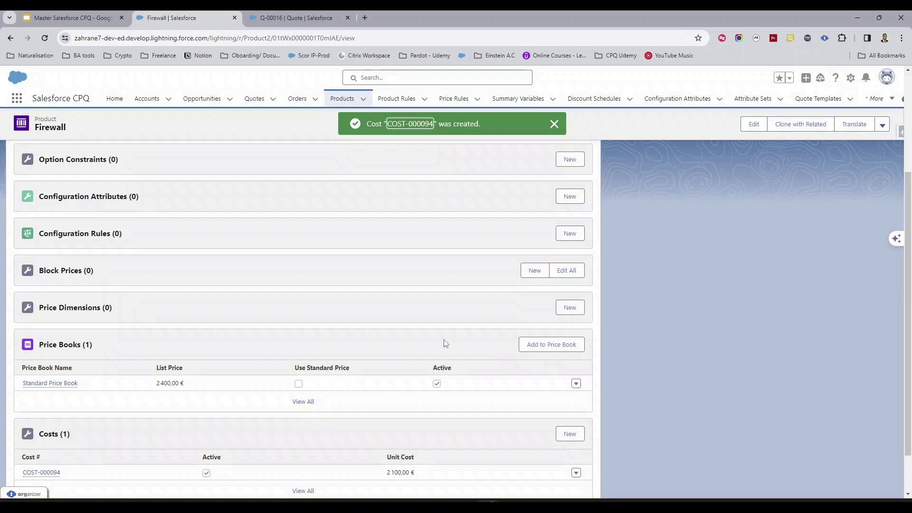
# - Change the Firewall product's pricing method to Cost and save the product
pyautogui.scroll(4, 445, 343)
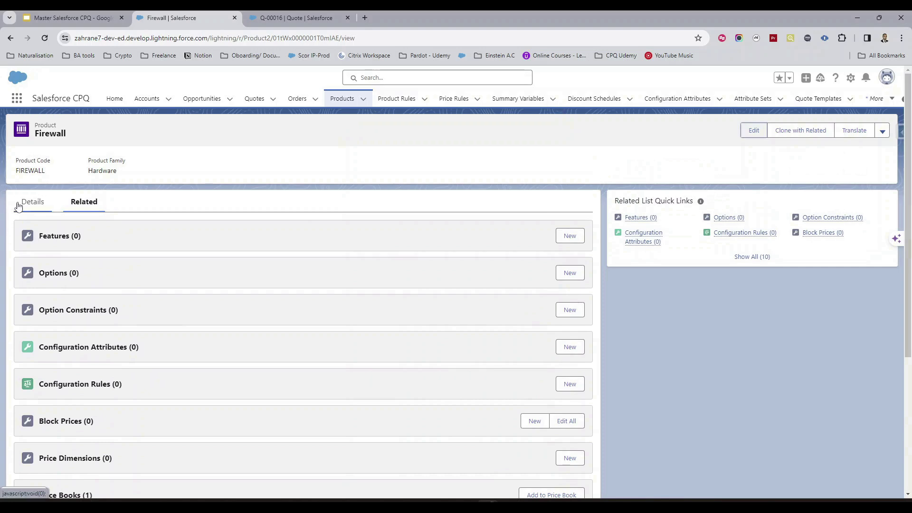
pyautogui.click(36, 202)
pyautogui.click(754, 131)
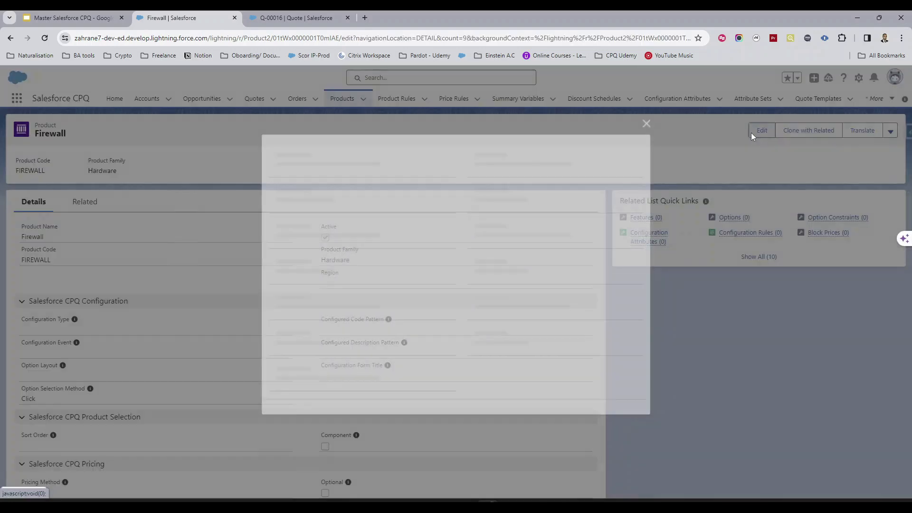
pyautogui.scroll(-8, 387, 303)
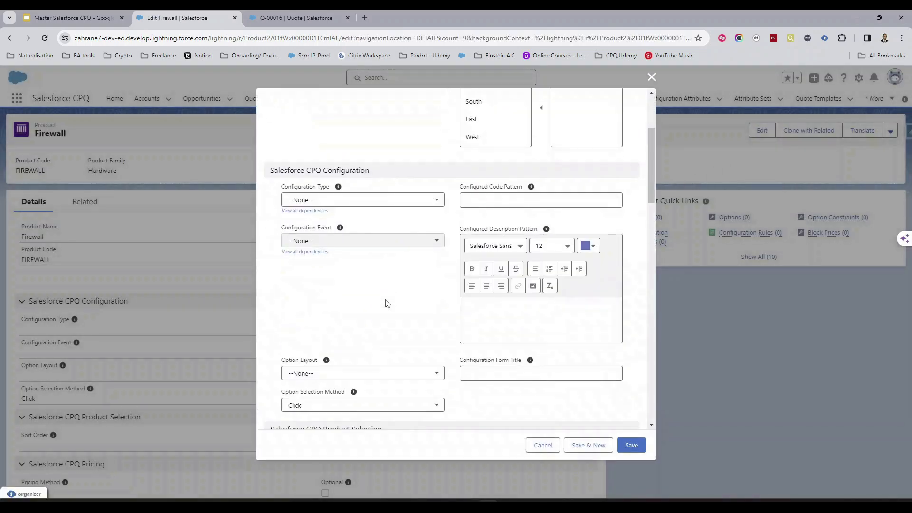
pyautogui.click(393, 228)
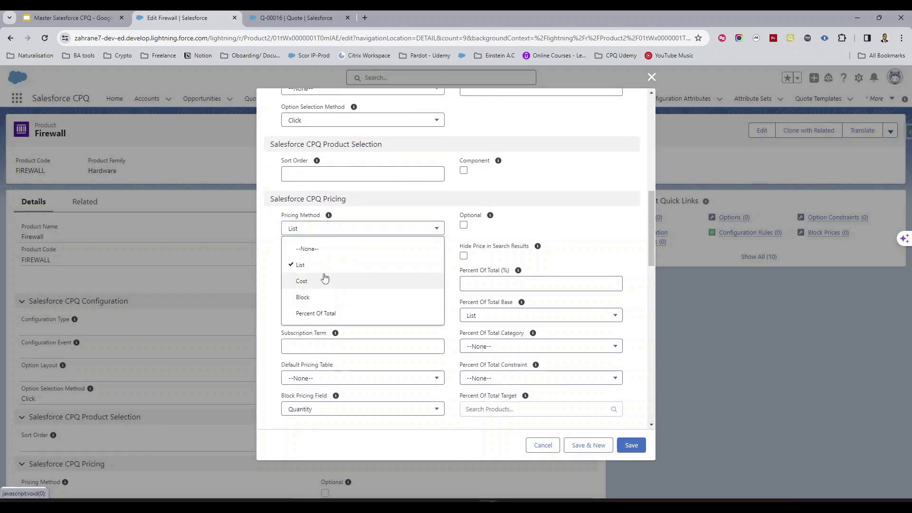
pyautogui.click(321, 280)
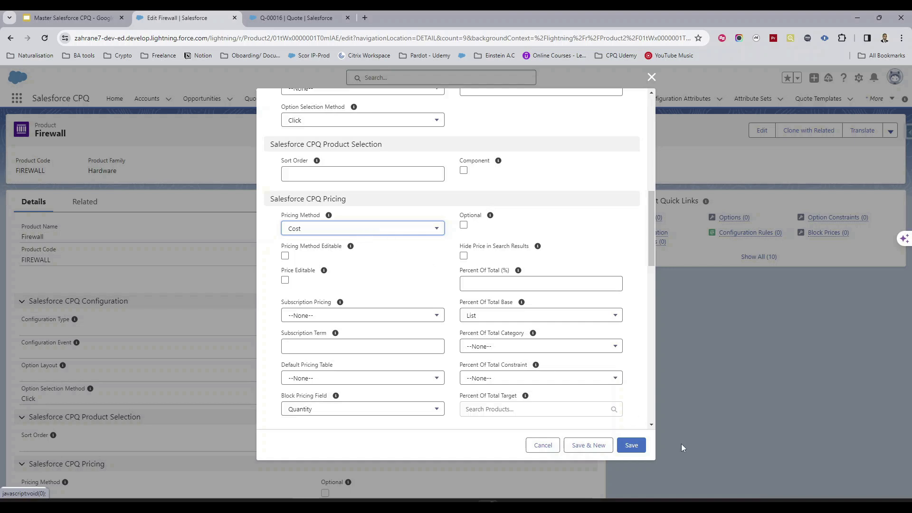
pyautogui.click(632, 445)
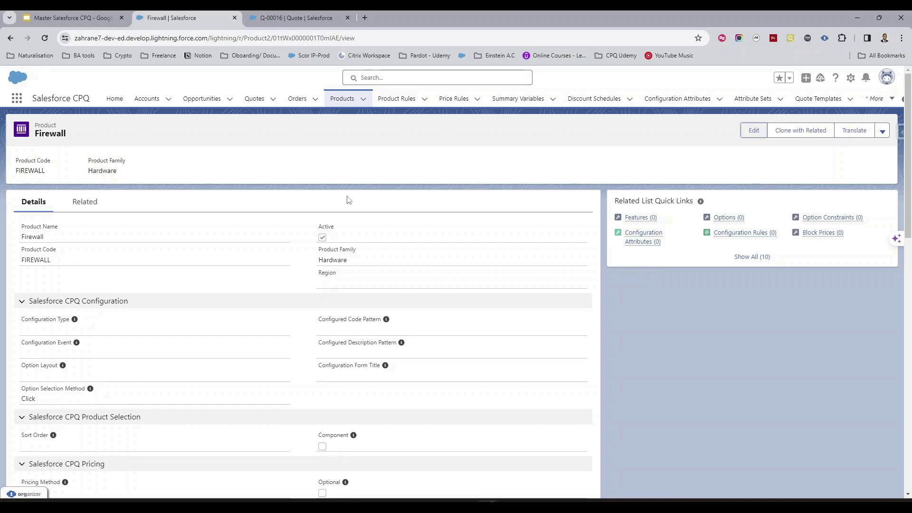
# - Open quote Q-00016 in the quote line editor
pyautogui.click(257, 100)
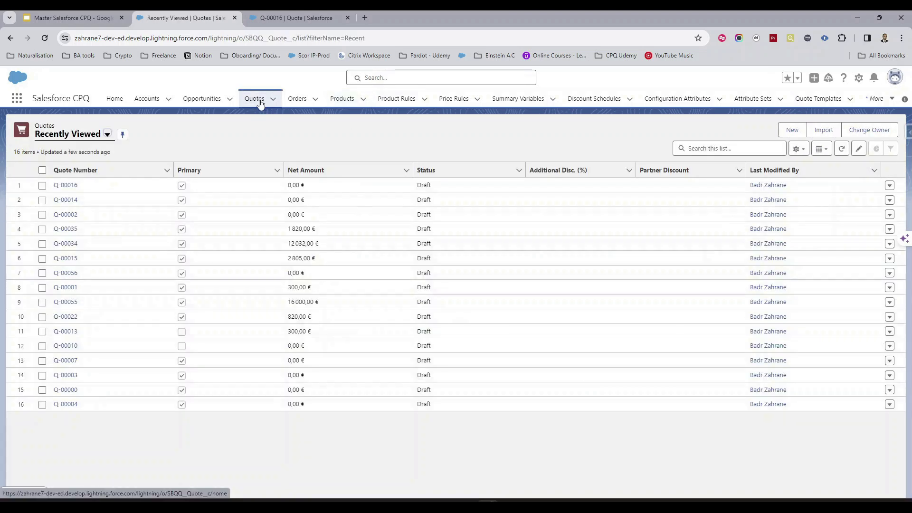
pyautogui.click(64, 185)
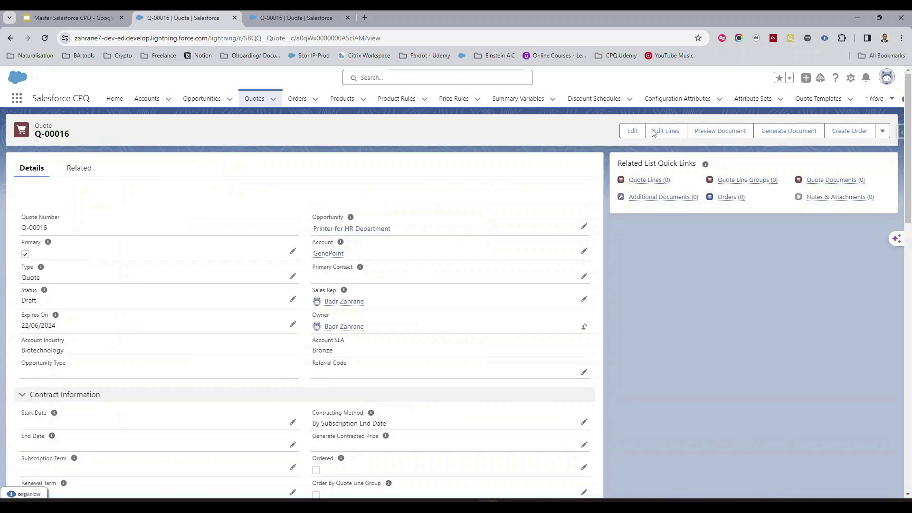
pyautogui.click(665, 131)
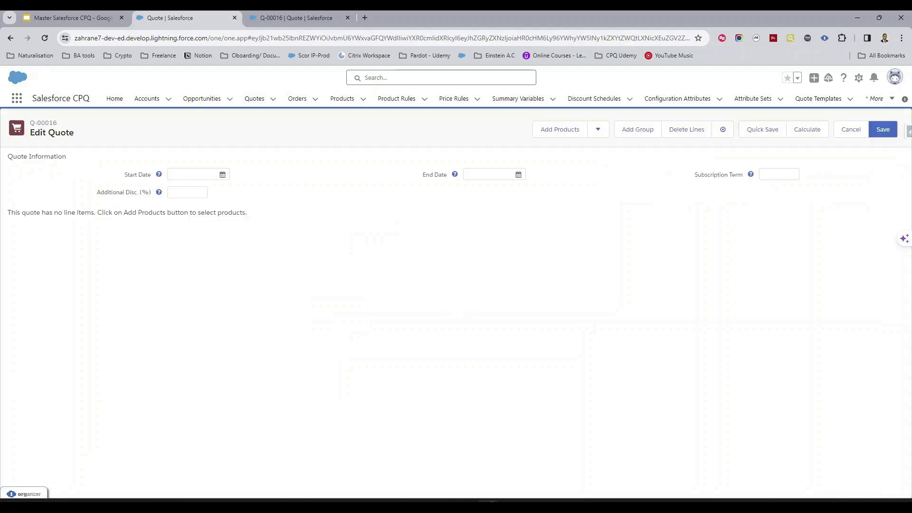
# - Search the product catalog for "firewall" and add the Firewall product to the quote
pyautogui.click(566, 133)
pyautogui.click(353, 134)
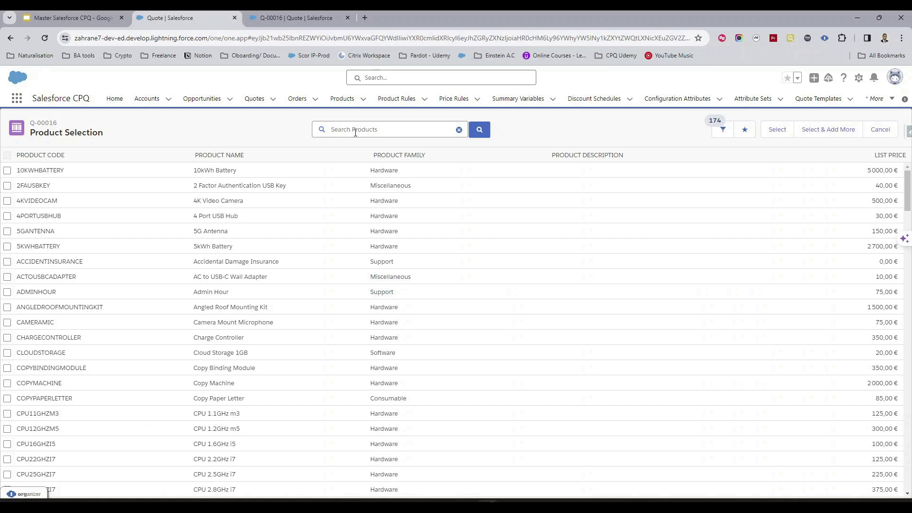
pyautogui.write('firewall')
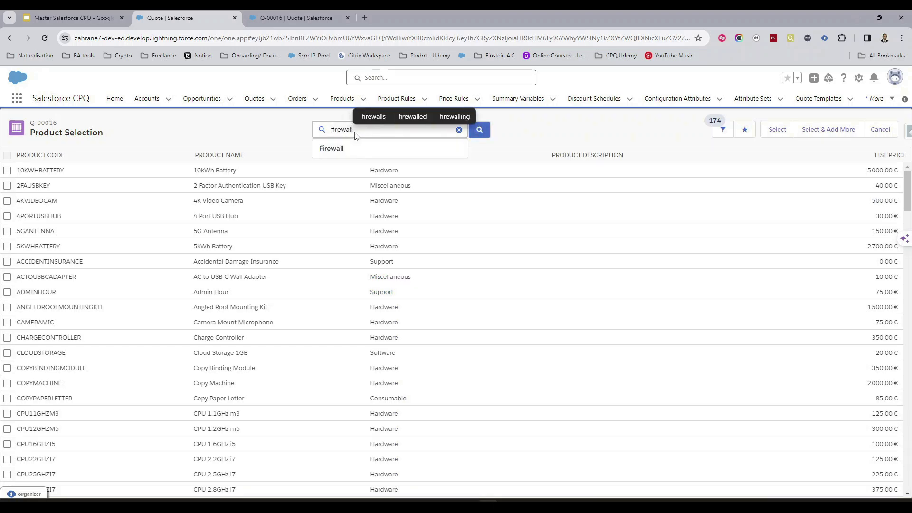
pyautogui.press('Return')
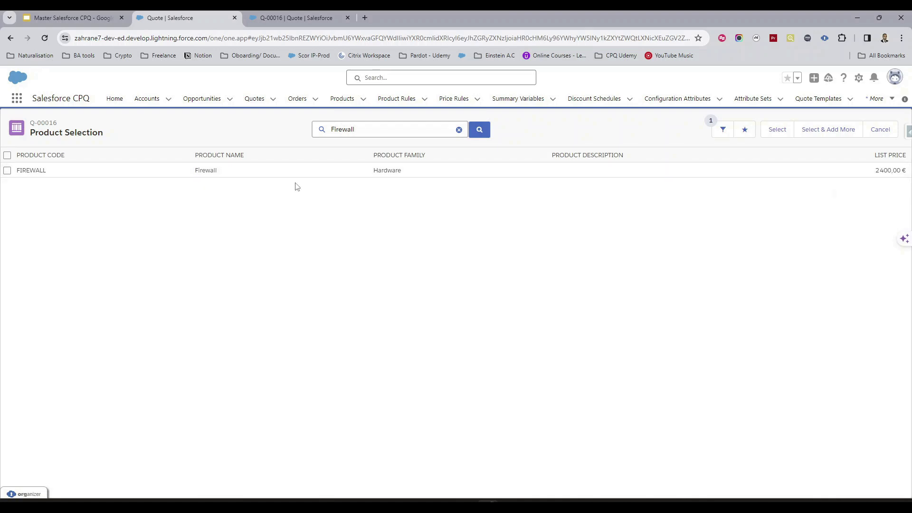
pyautogui.click(7, 170)
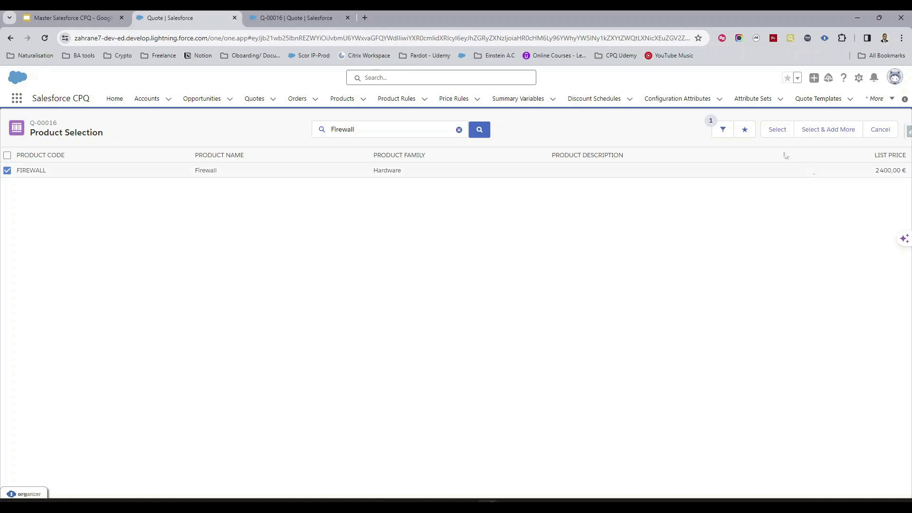
pyautogui.click(776, 130)
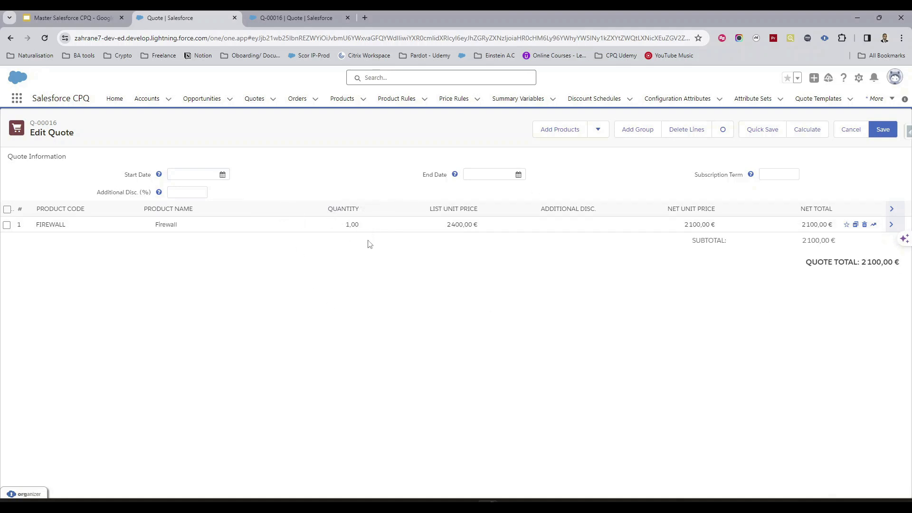
# - Expand the Firewall quote line, set its markup to 1000 EUR and recalculate the quote
pyautogui.click(891, 226)
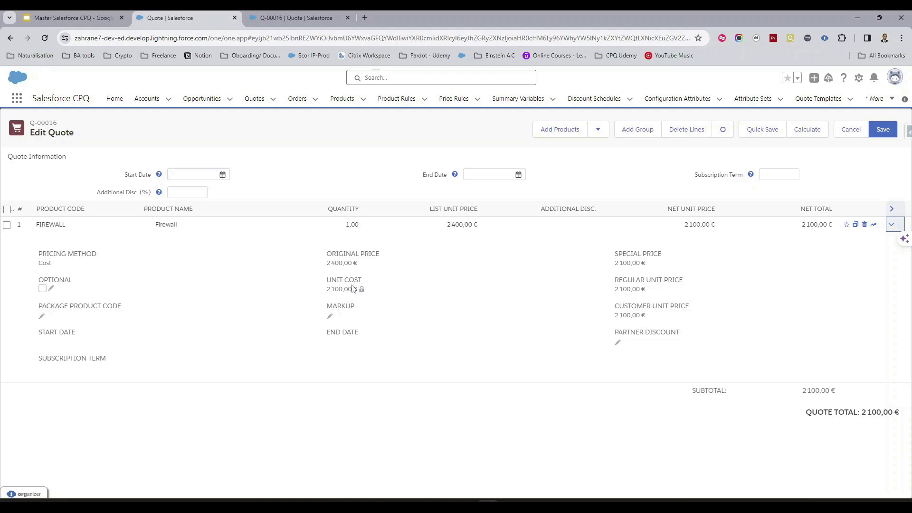
pyautogui.click(330, 316)
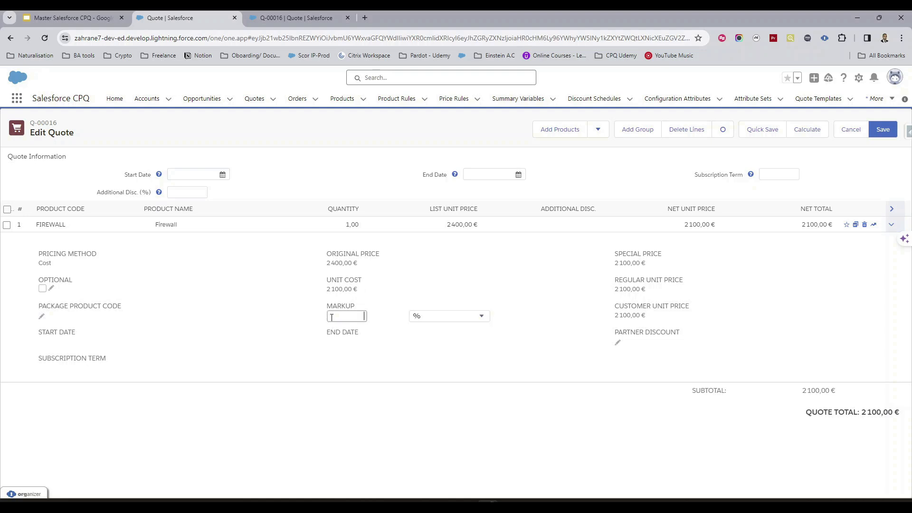
pyautogui.click(475, 317)
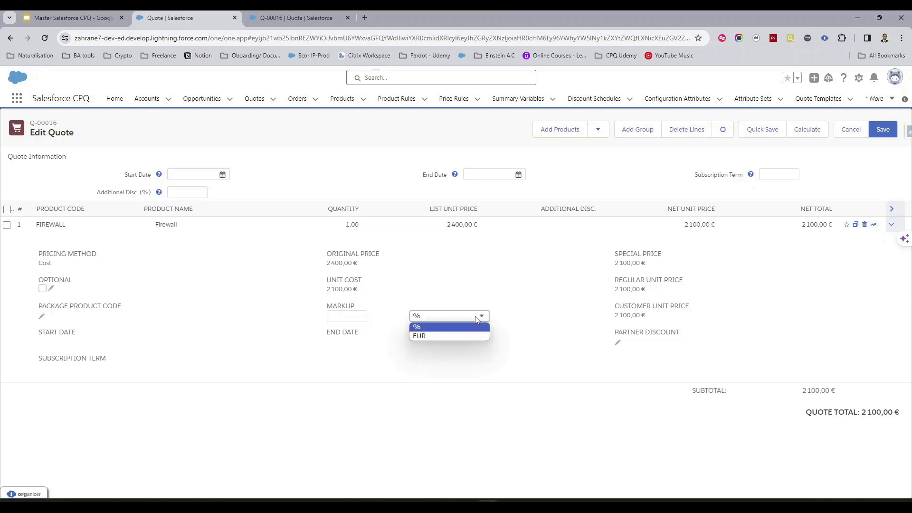
pyautogui.click(453, 335)
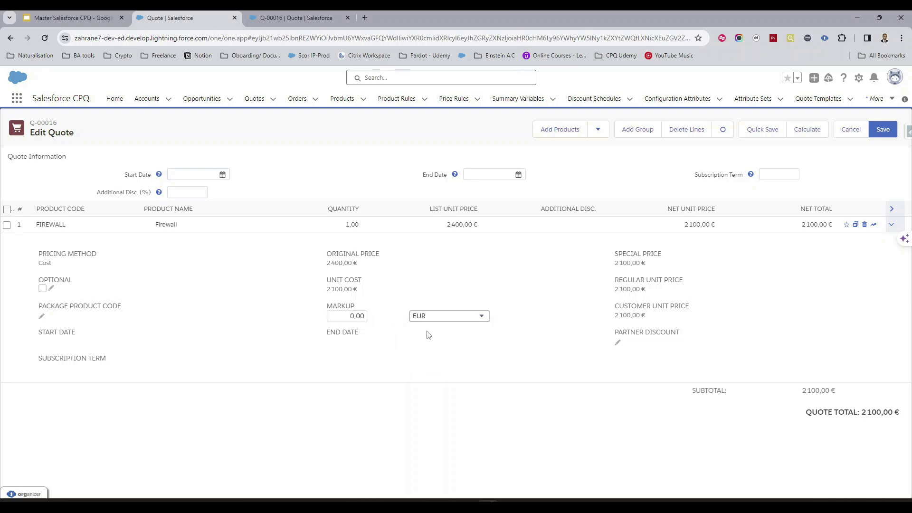
pyautogui.click(340, 315)
pyautogui.write('1000')
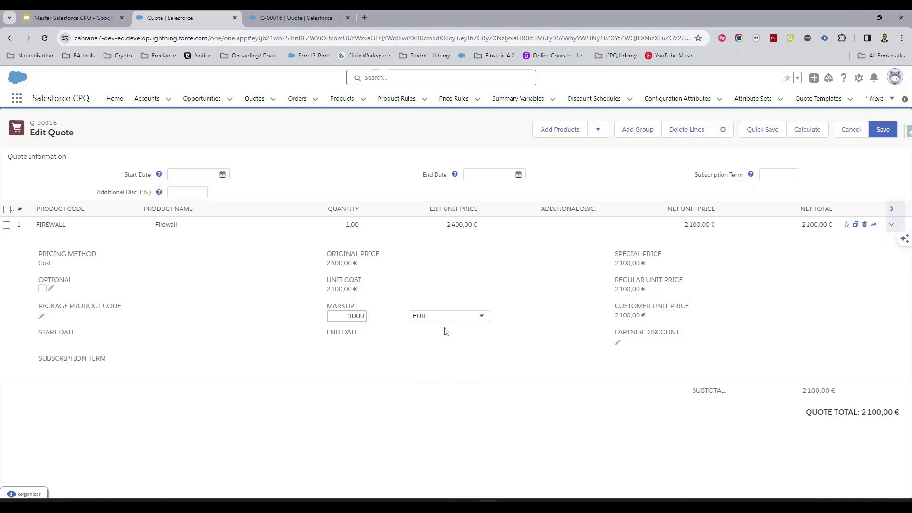
pyautogui.click(445, 353)
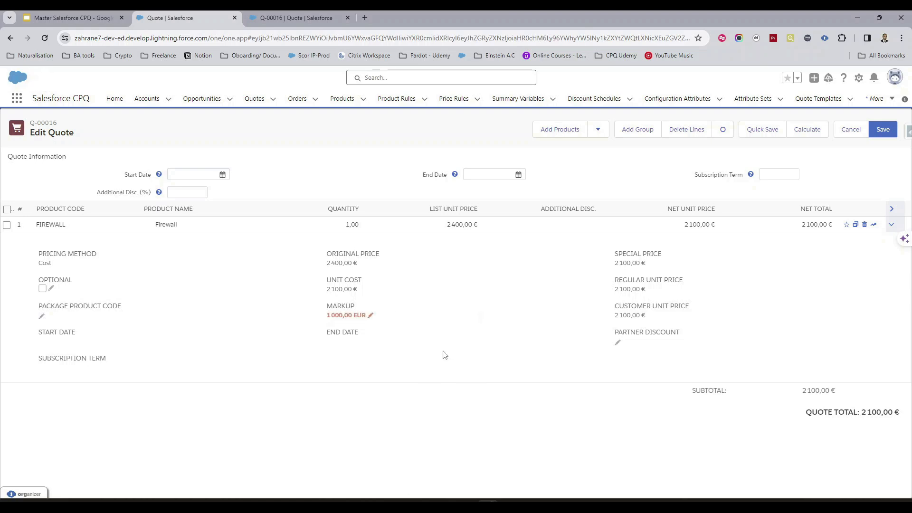
pyautogui.click(807, 130)
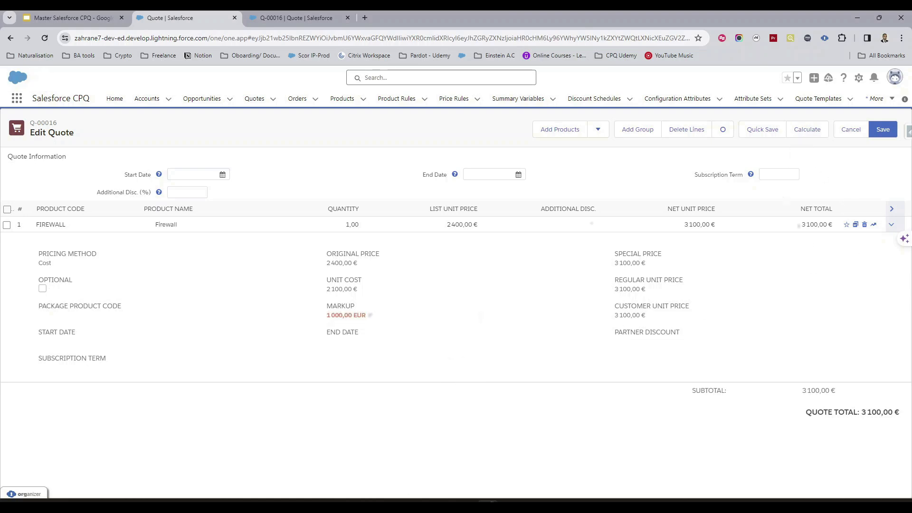